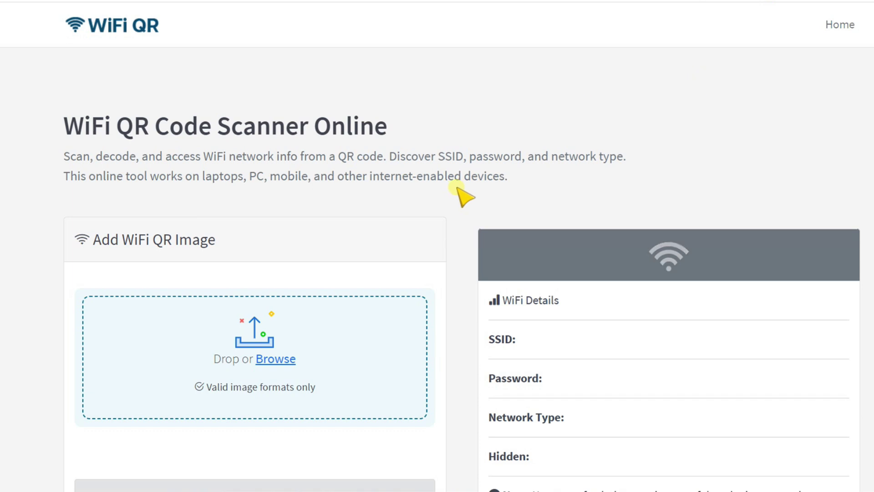
Load the QR code image 47fc4b353b382ee50beb59280567b472.png from the Downloads folder into the WiFi QR scanner
{"action": "scroll", "coordinate": [464, 197], "scroll_direction": "down", "scroll_amount": 3}
{"action": "scroll", "coordinate": [458, 196], "scroll_direction": "down", "scroll_amount": 2}
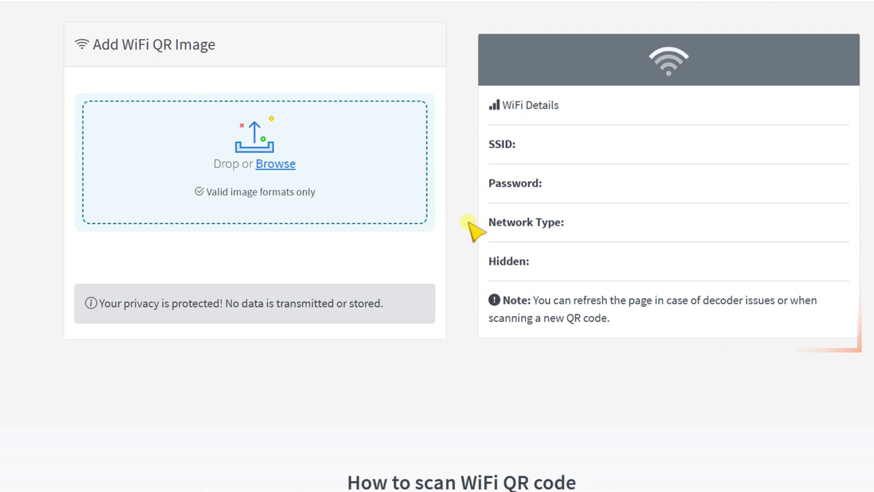
{"action": "left_click", "coordinate": [276, 164]}
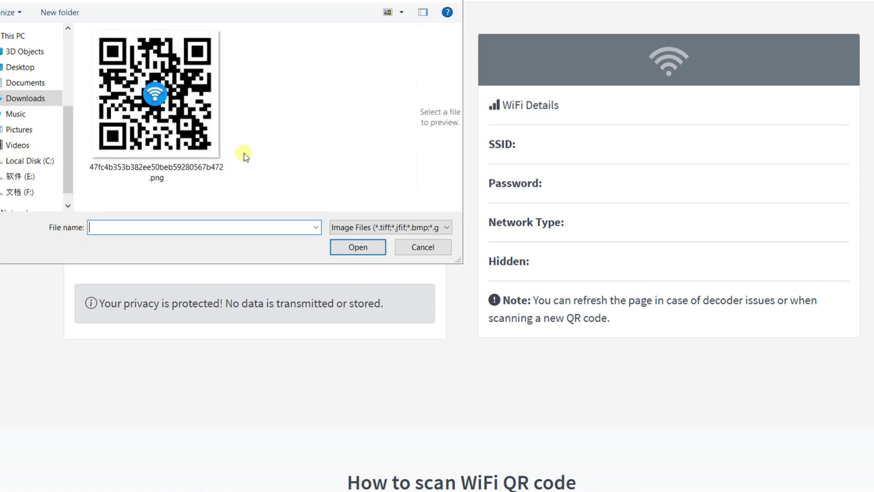
{"action": "double_click", "coordinate": [179, 137]}
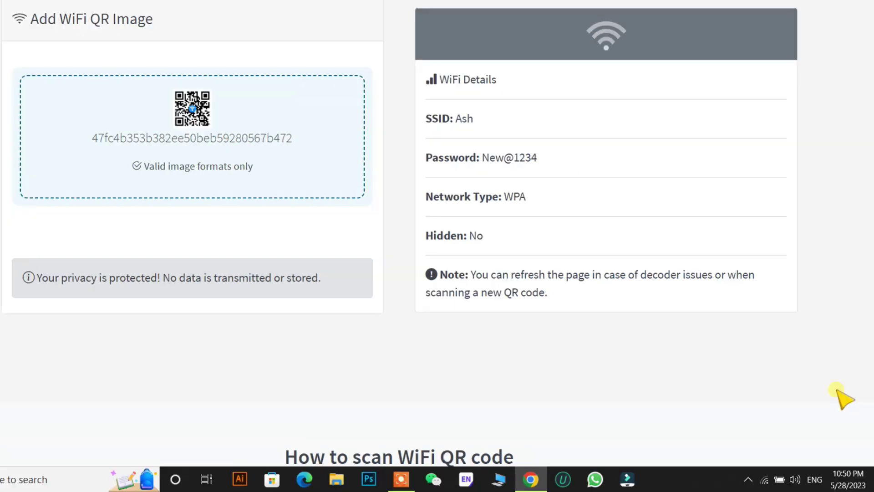
Disconnect the computer from the currently connected Wi-Fi network
{"action": "left_click", "coordinate": [764, 478]}
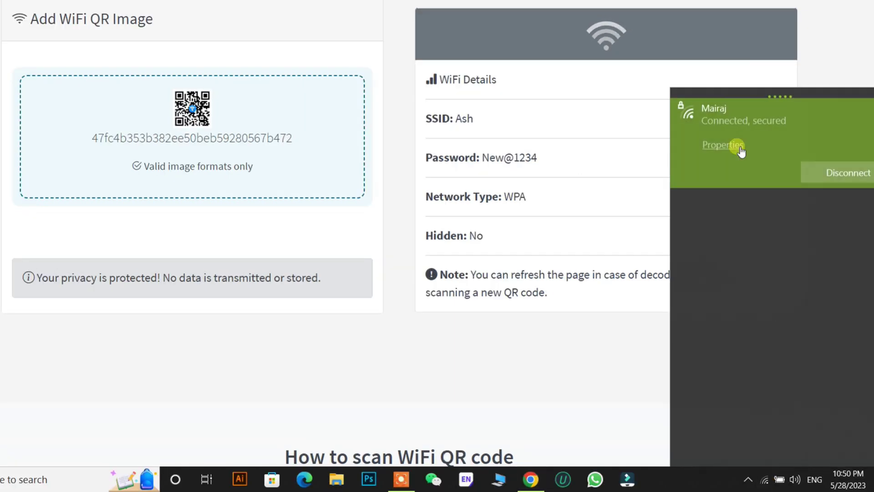
{"action": "left_click", "coordinate": [829, 171]}
{"action": "left_click", "coordinate": [644, 341]}
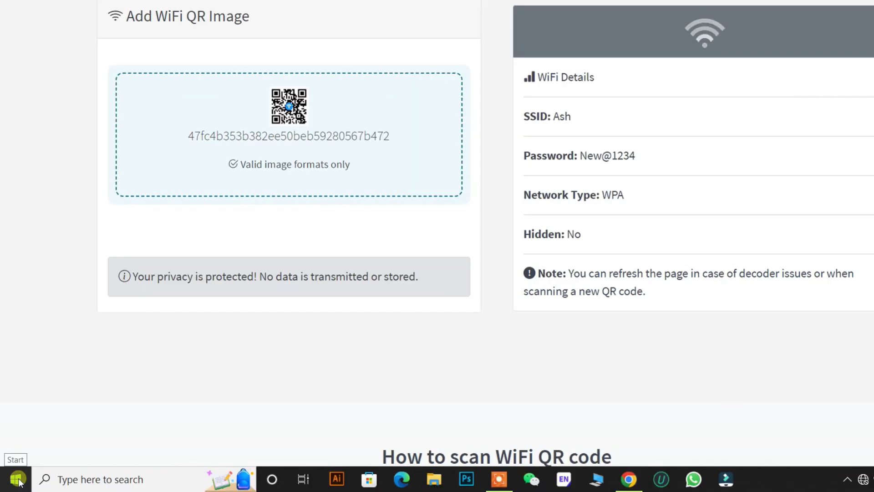
Switch to Windows Settings and open the list of known Wi-Fi networks
{"action": "left_click", "coordinate": [21, 477]}
{"action": "mouse_move", "coordinate": [21, 446]}
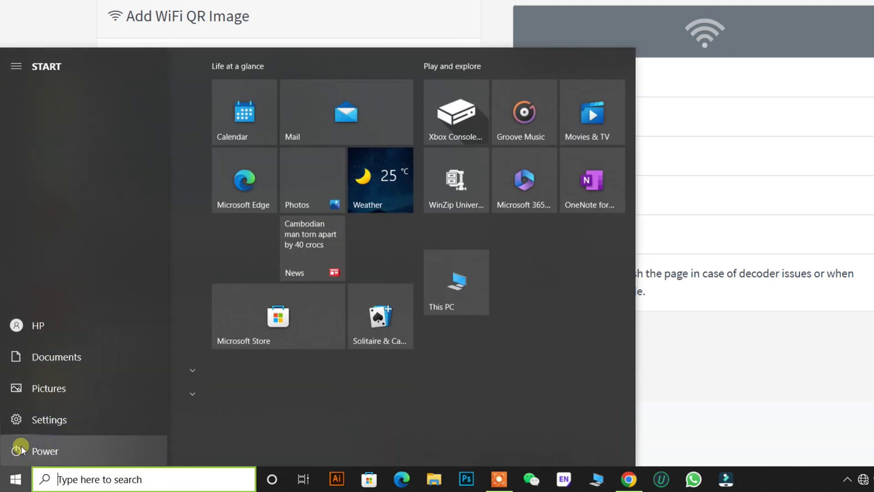
{"action": "left_click", "coordinate": [45, 425]}
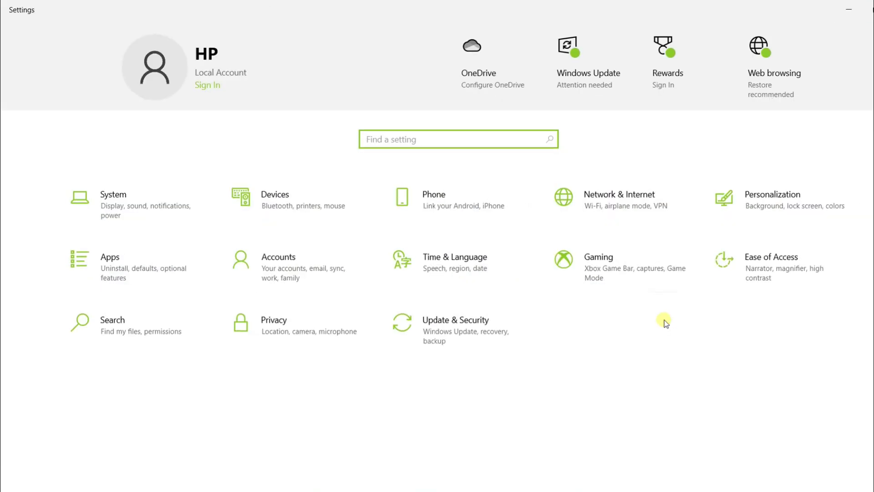
{"action": "left_click", "coordinate": [625, 215]}
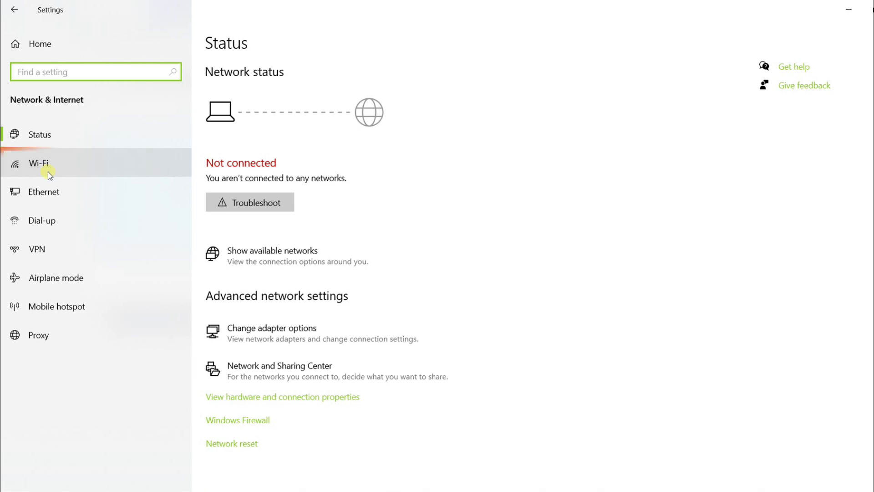
{"action": "left_click", "coordinate": [24, 162]}
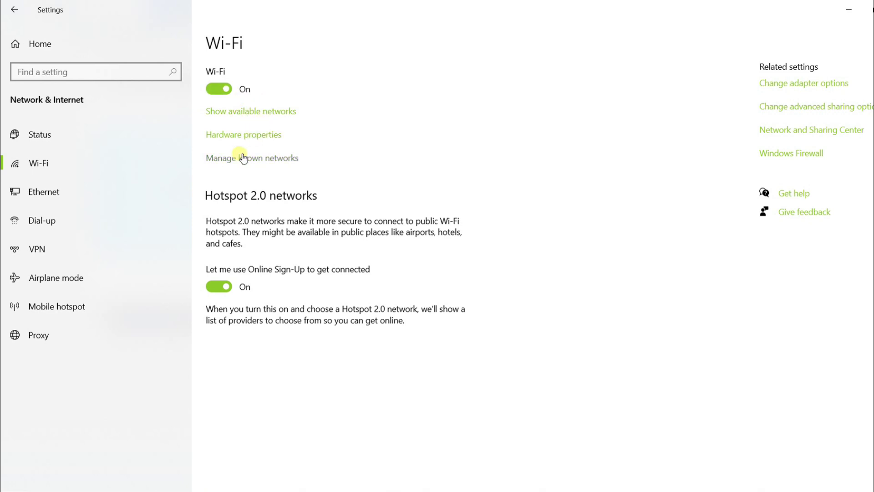
{"action": "left_click", "coordinate": [267, 159]}
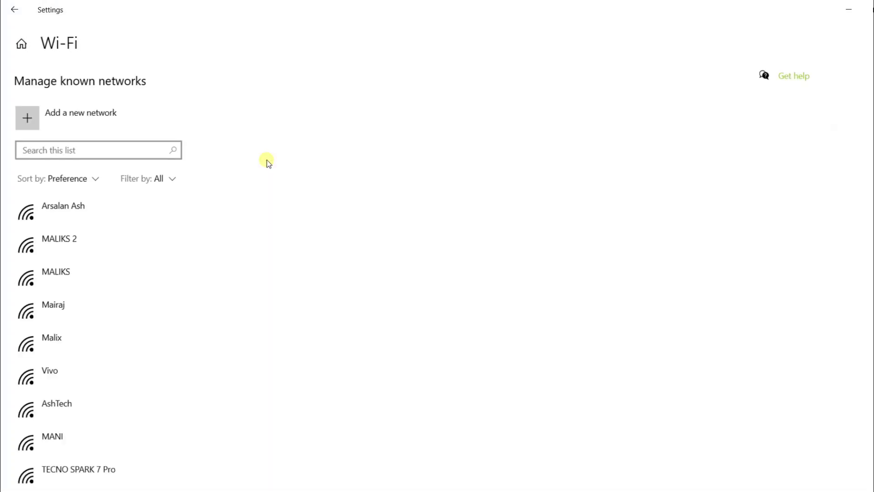
Start adding a new network and copy the decoded SSID from the QR scanner page as its network name
{"action": "left_click", "coordinate": [86, 119]}
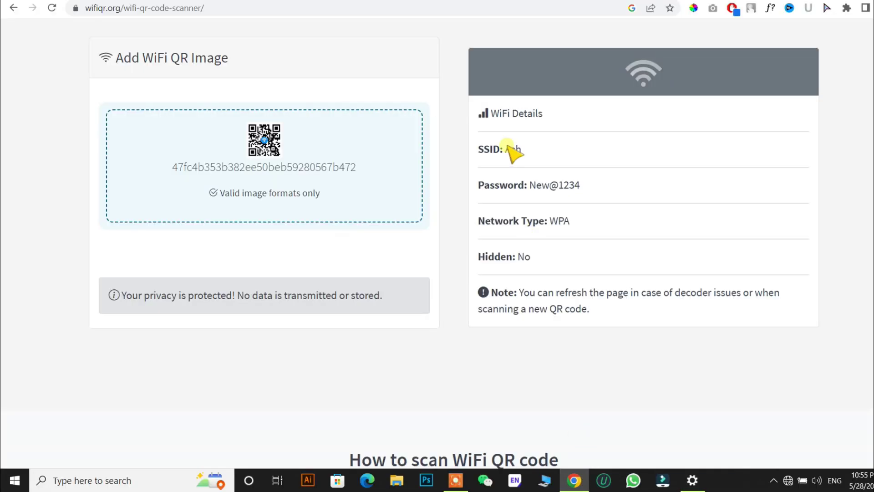
{"action": "double_click", "coordinate": [513, 150]}
{"action": "key", "text": "ctrl+c"}
{"action": "left_click", "coordinate": [692, 480]}
{"action": "key", "text": "ctrl+v"}
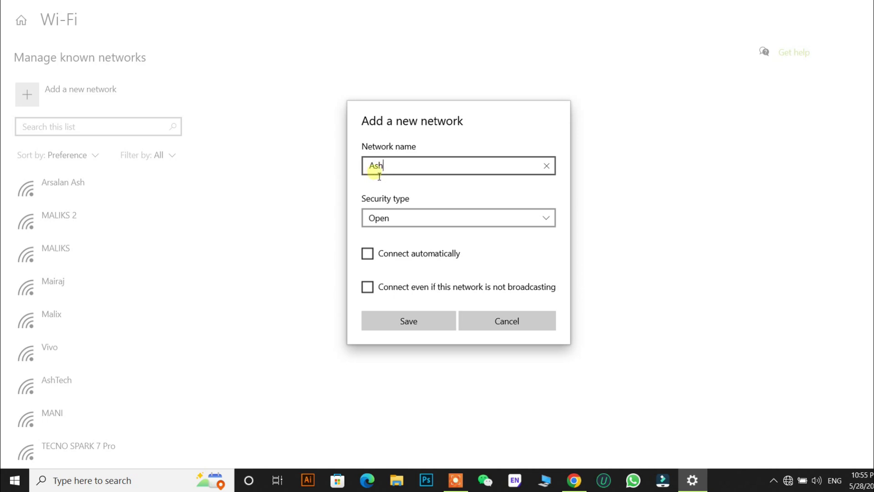
Check the decoded network type in Chrome and set the new network's security type to WPA2-Personal AES
{"action": "left_click", "coordinate": [389, 217]}
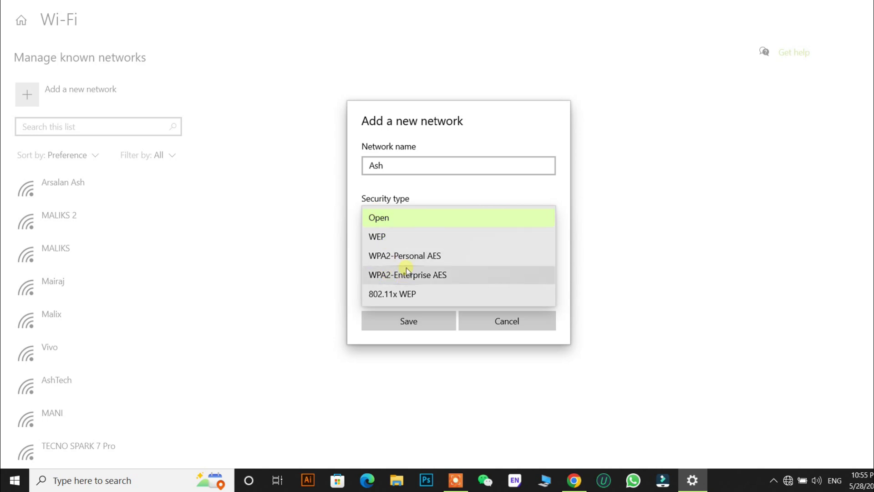
{"action": "left_click", "coordinate": [394, 214]}
{"action": "left_click", "coordinate": [574, 480]}
{"action": "left_click_drag", "start_coordinate": [546, 222], "coordinate": [585, 227]}
{"action": "left_click", "coordinate": [692, 481]}
{"action": "left_click", "coordinate": [420, 217]}
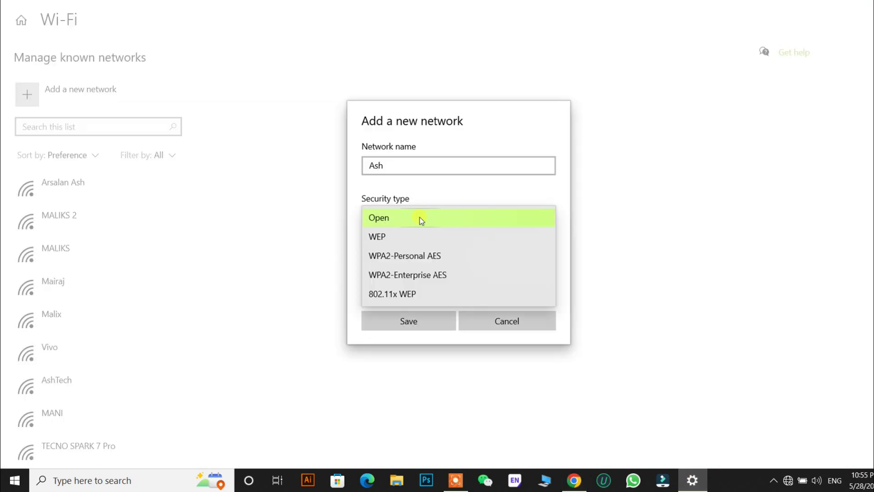
{"action": "left_click", "coordinate": [387, 257]}
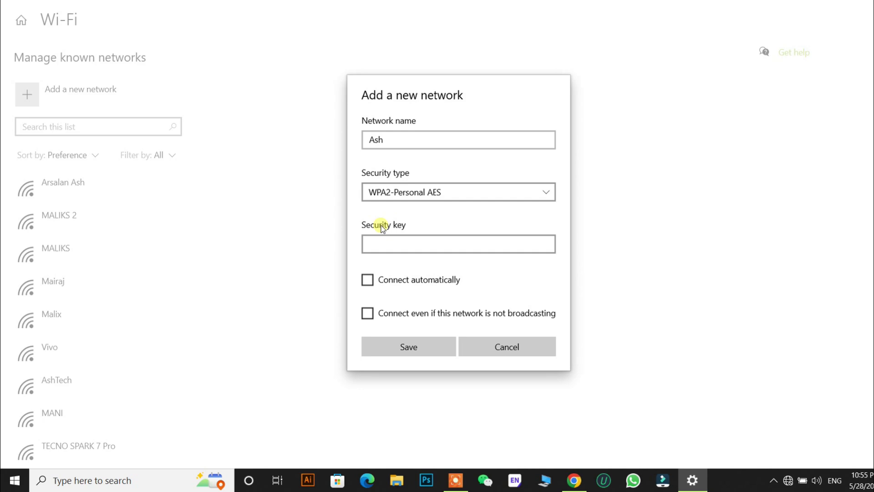
Copy the decoded Wi-Fi password from the scanner page into the security key and enable automatic connection
{"action": "left_click", "coordinate": [574, 479]}
{"action": "left_click_drag", "start_coordinate": [529, 185], "coordinate": [581, 186]}
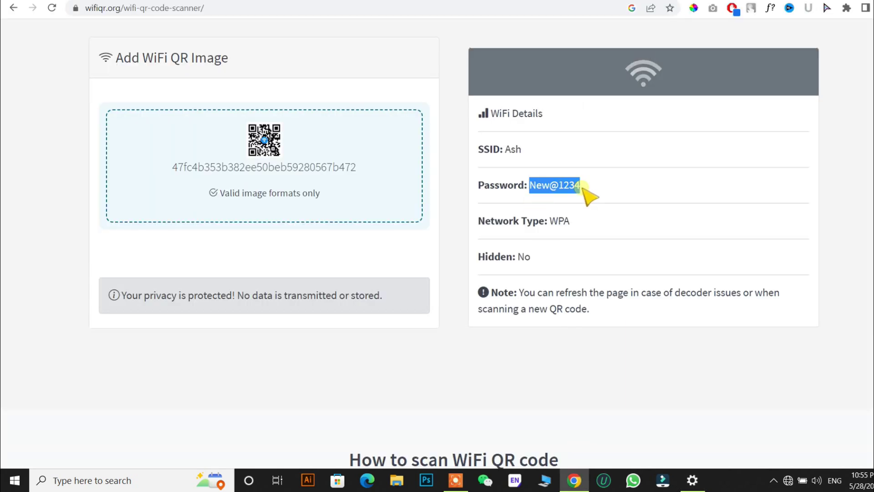
{"action": "key", "text": "ctrl+c"}
{"action": "key", "text": "alt+Tab"}
{"action": "left_click", "coordinate": [410, 243]}
{"action": "key", "text": "ctrl+v"}
{"action": "left_click", "coordinate": [381, 286]}
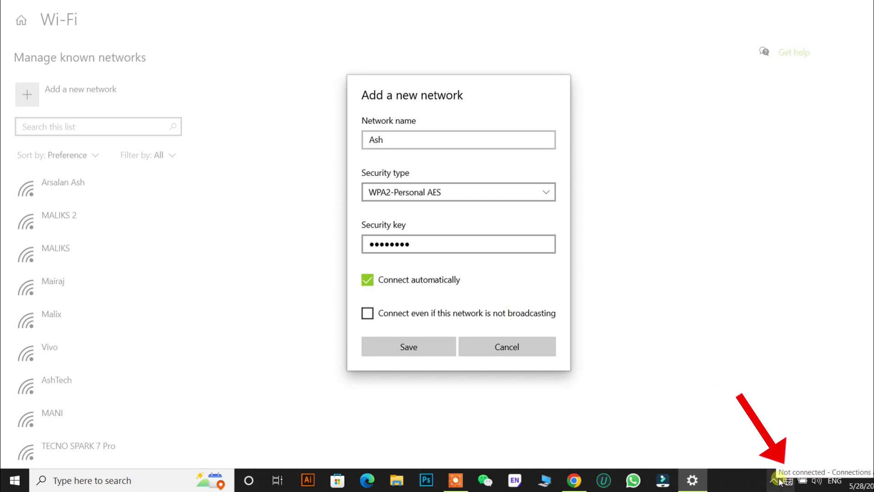
Save the new network and check its connection status among the available Wi-Fi networks
{"action": "left_click", "coordinate": [422, 346]}
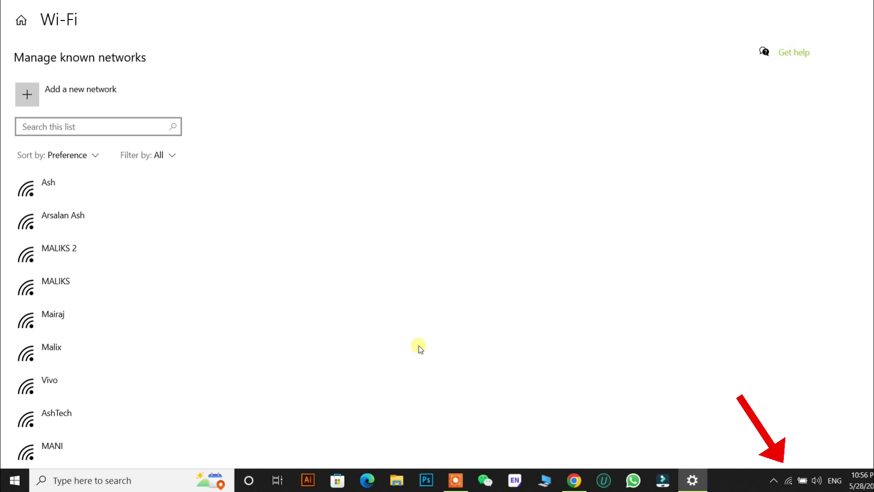
{"action": "left_click", "coordinate": [789, 480]}
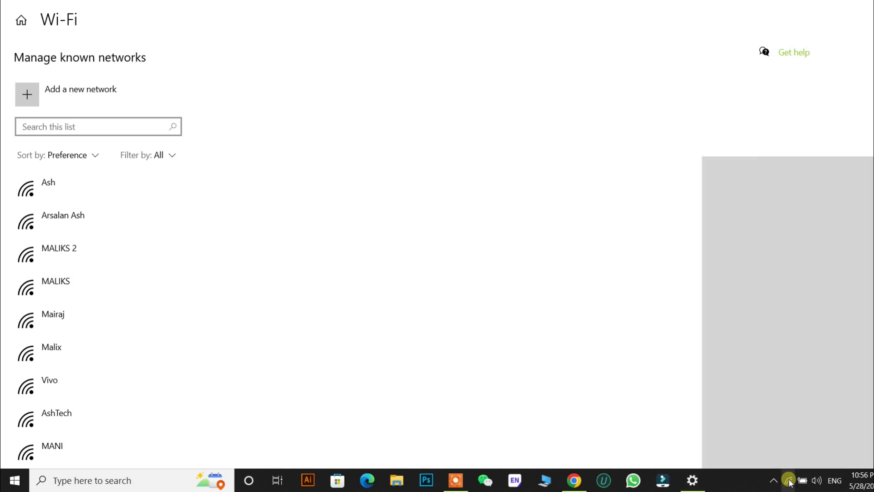
{"action": "left_click", "coordinate": [728, 179]}
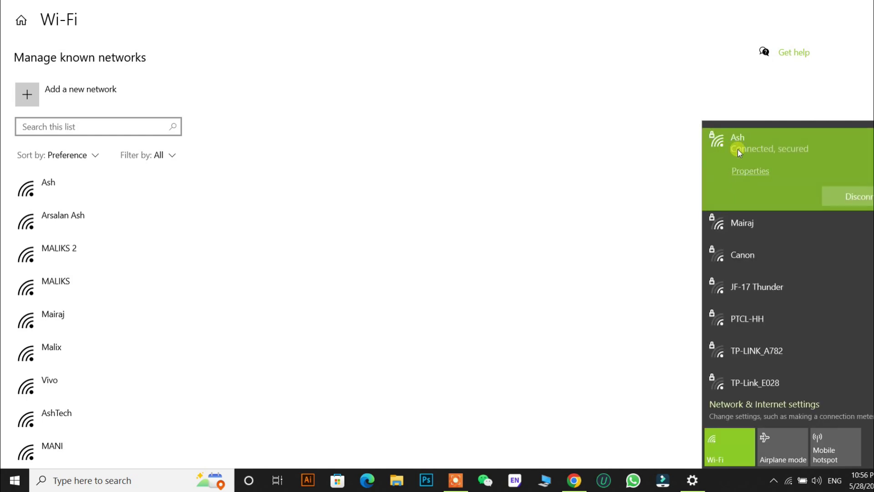